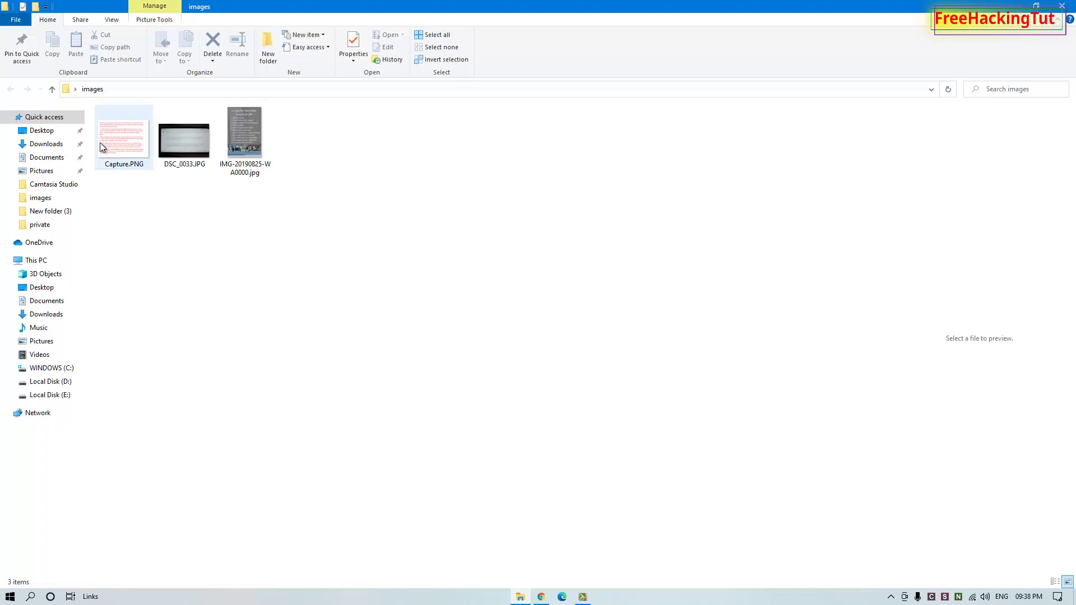
Open the Capture.PNG handwriting sample from the images folder in Windows Photos
double_click(124, 143)
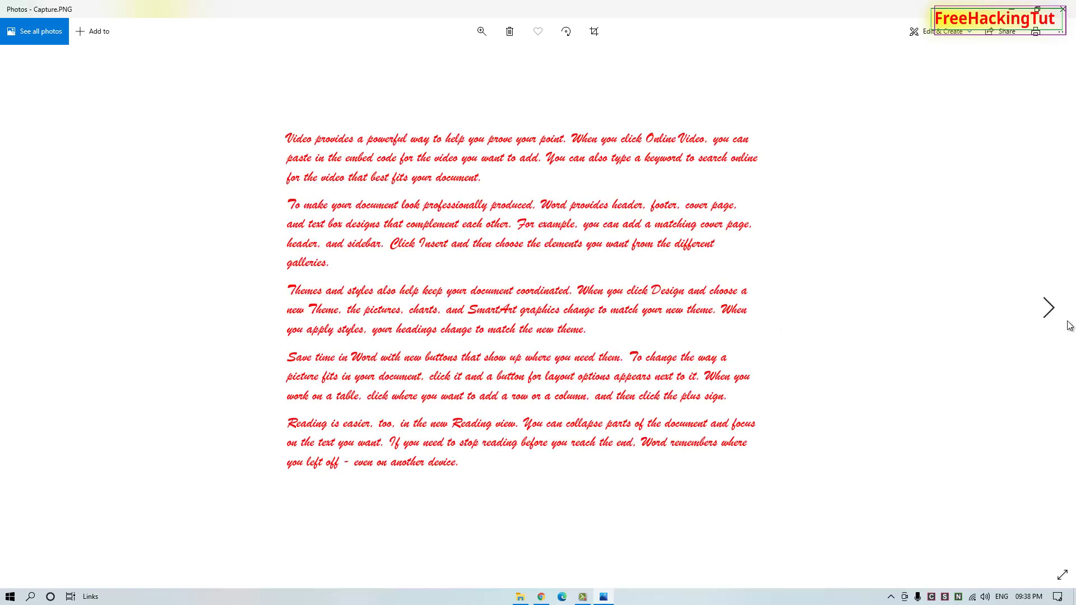
View DSC_0033.JPG and the IMG-20190825-WA0000.jpg tips poster, then close the Photos viewer
click(1048, 308)
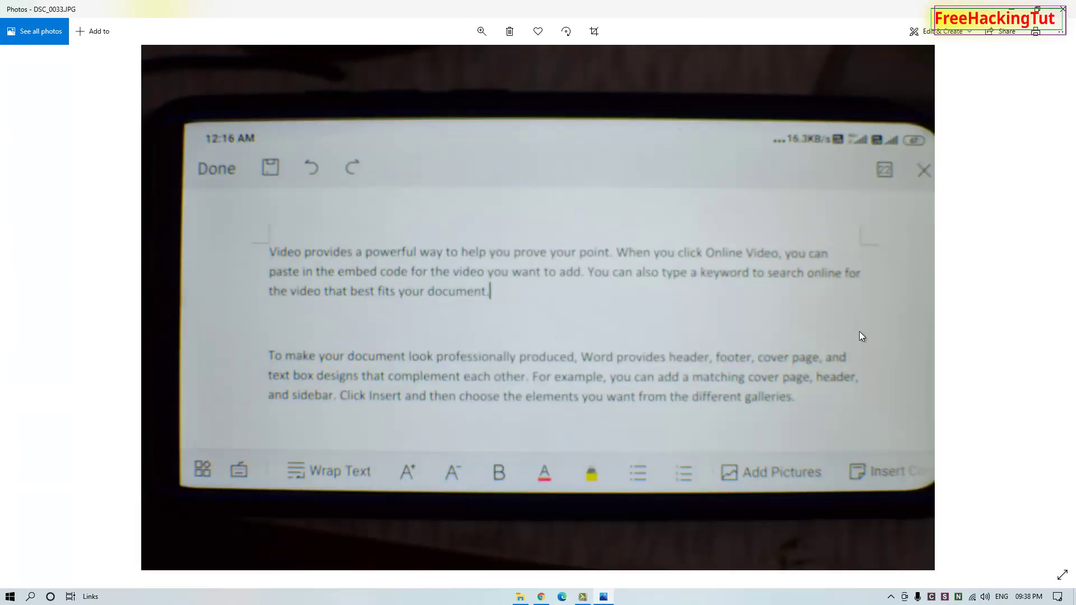
click(1049, 308)
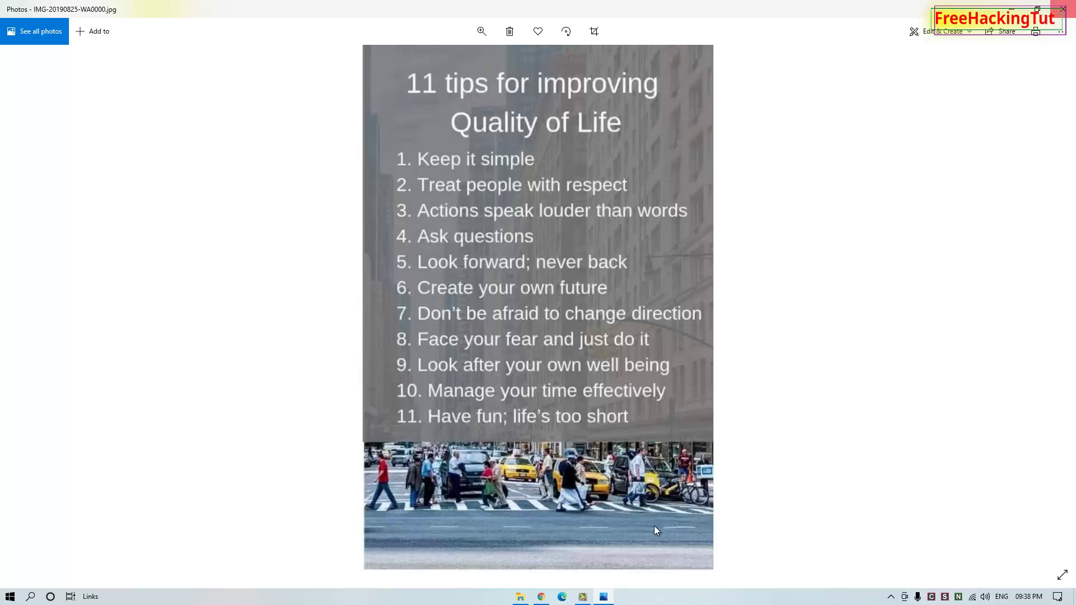
key(alt+F4)
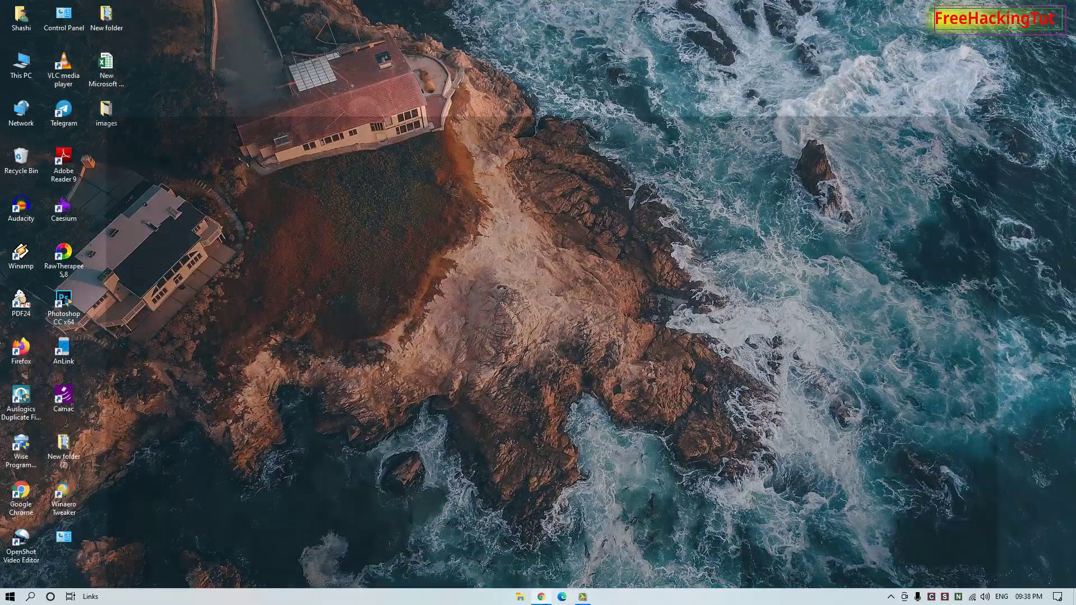
Launch Chrome and open Google Photos from the Google apps list on the homepage
click(541, 596)
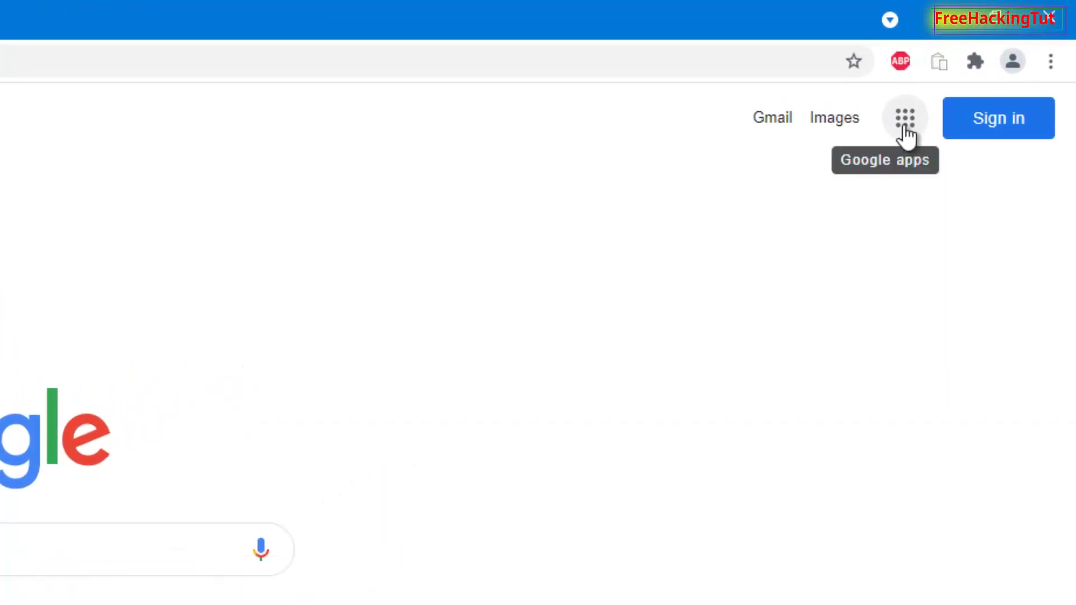
click(910, 131)
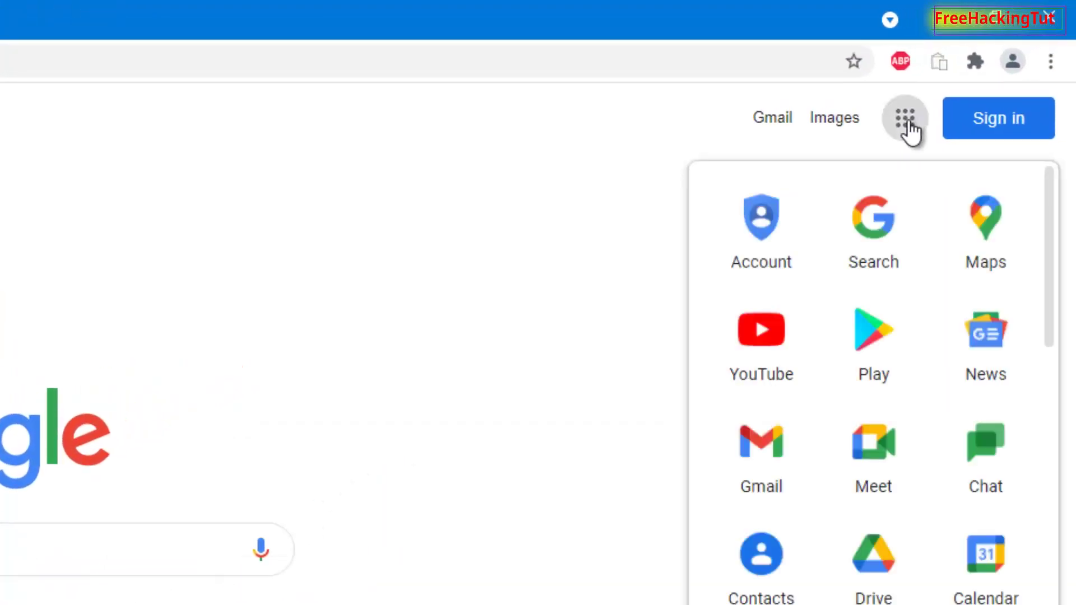
scroll(868, 422, down, 2)
scroll(873, 422, down, 2)
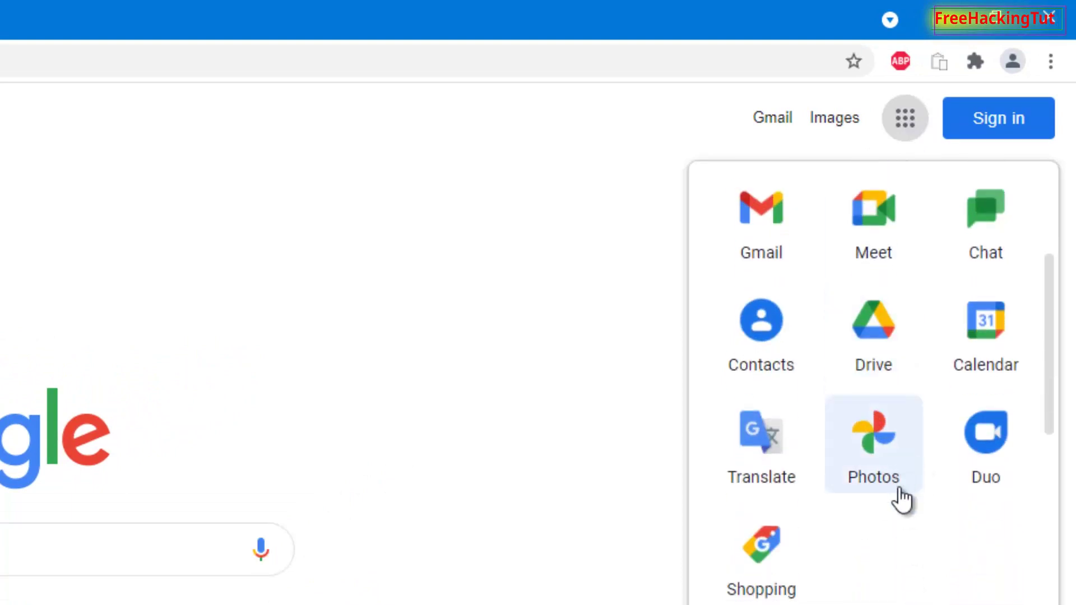
click(874, 443)
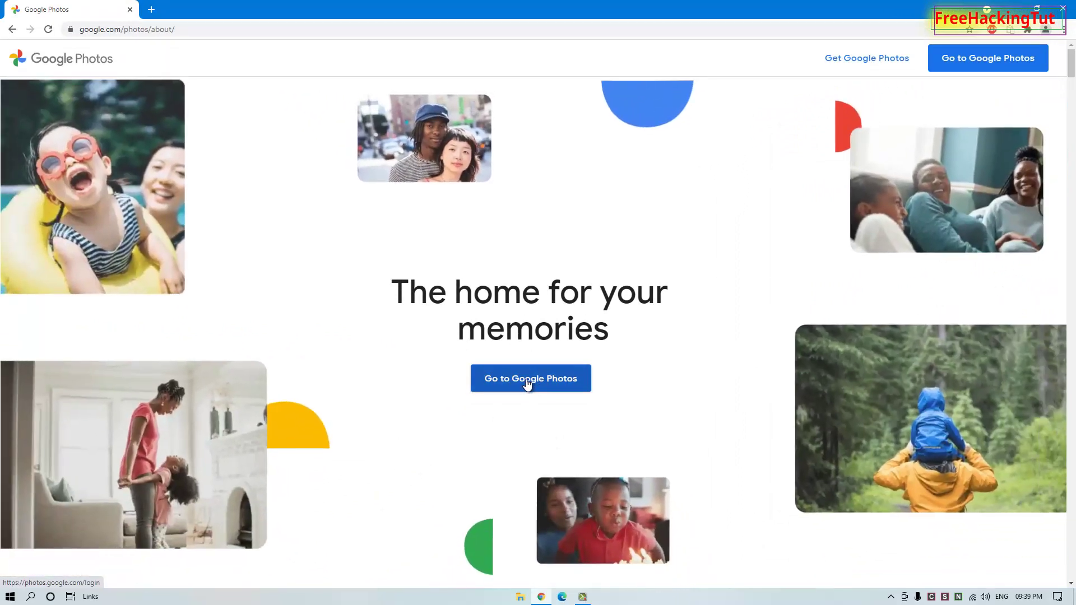
Go to the Google Photos library, choose the first listed account and enter its password
click(527, 382)
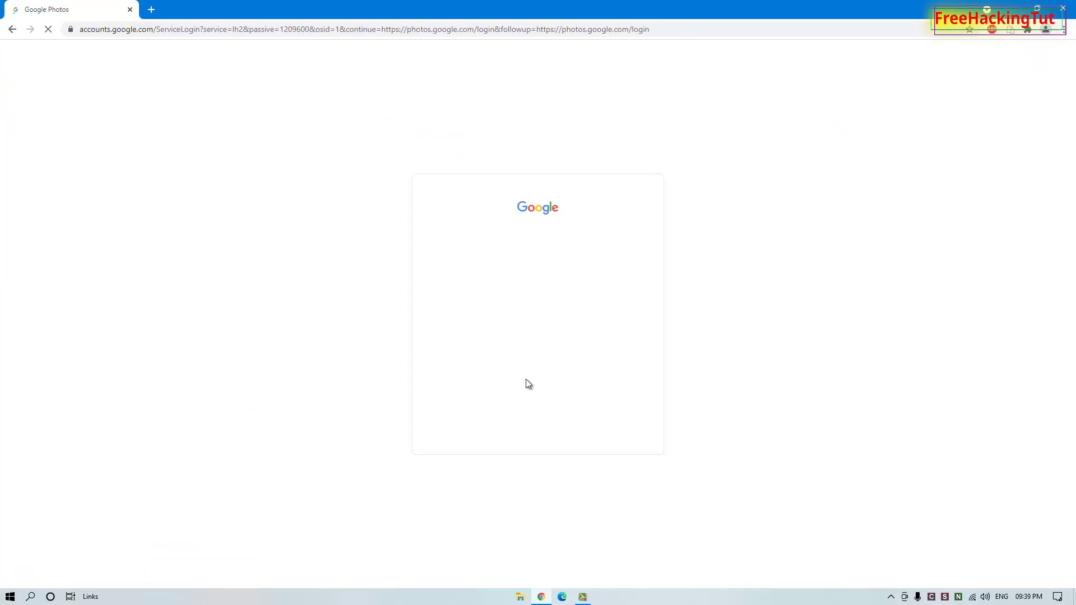
click(500, 275)
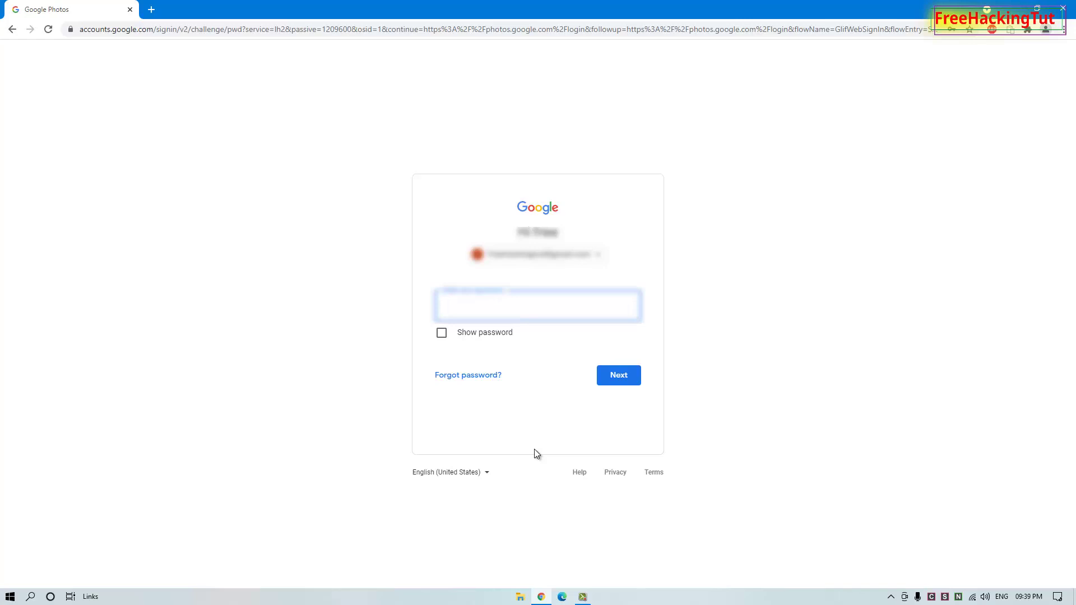
text(aaaa)
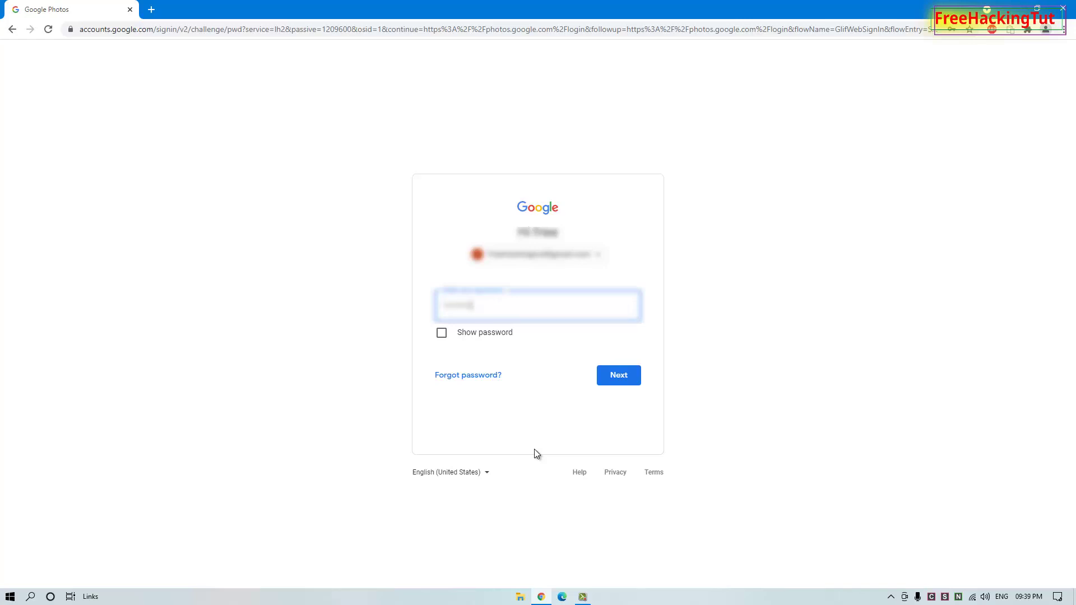
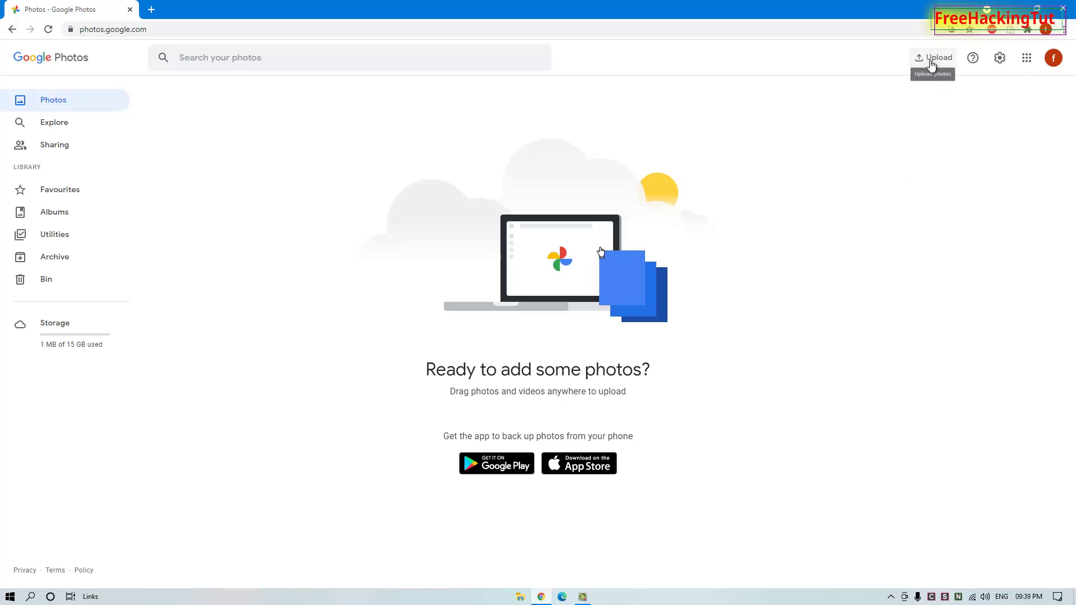
Upload the photos multi-selected in Downloads to Google Photos from the computer
click(935, 66)
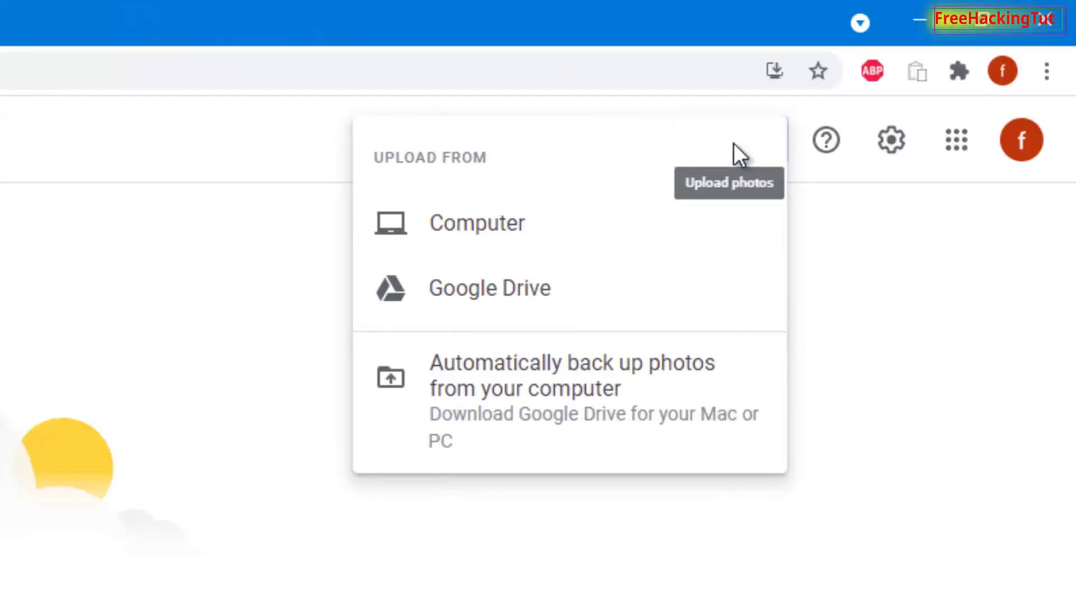
click(493, 231)
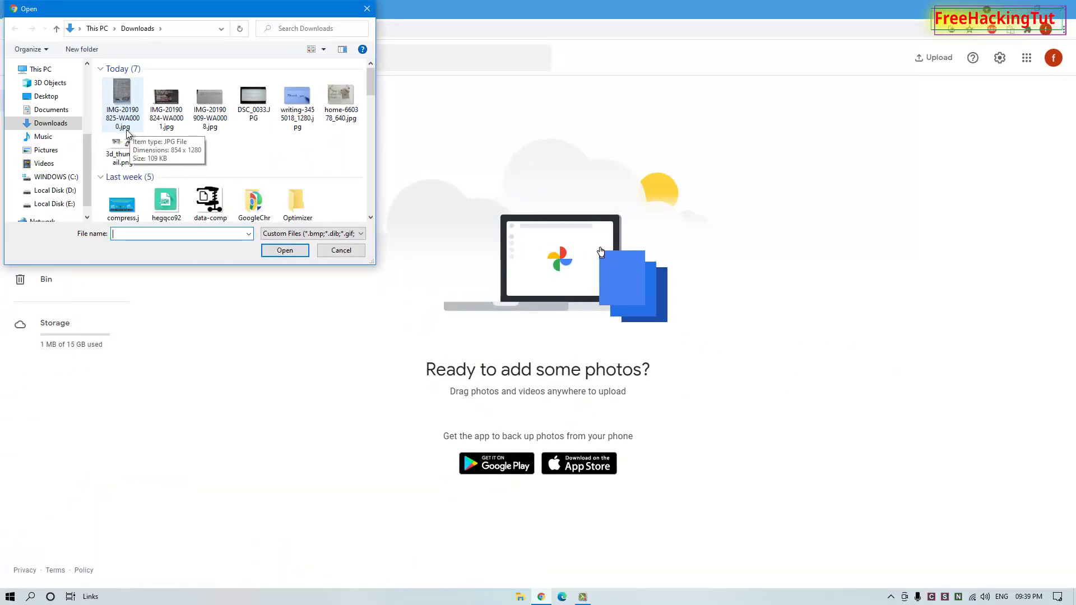
click(135, 109)
shift+click(210, 103)
shift+click(253, 99)
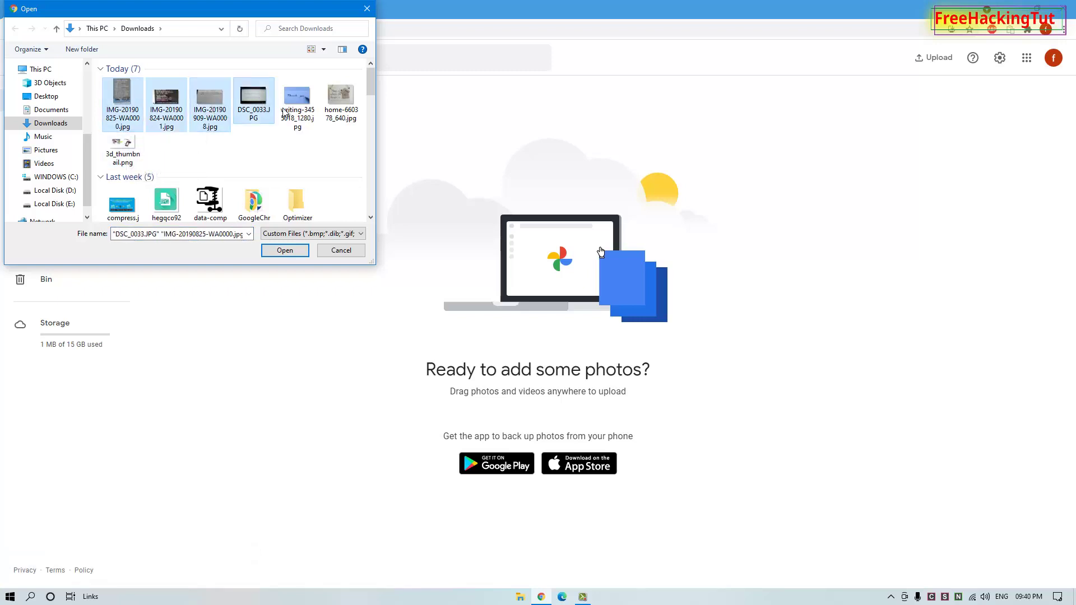
shift+click(298, 104)
click(285, 249)
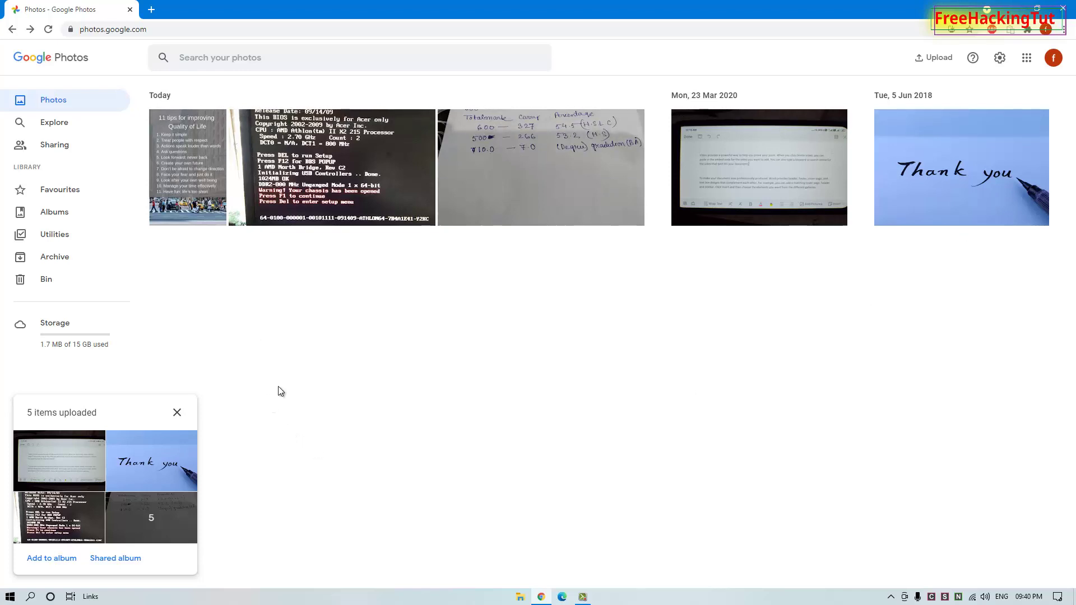
Run Lens text recognition on the 11 tips photo and copy '11 tips for improving'
click(185, 153)
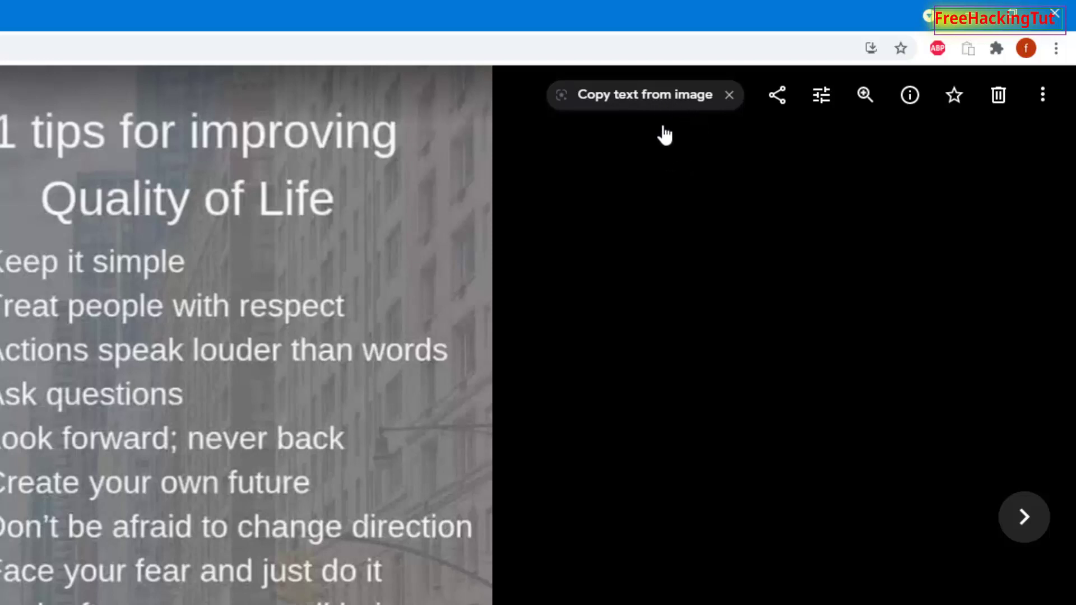
click(646, 95)
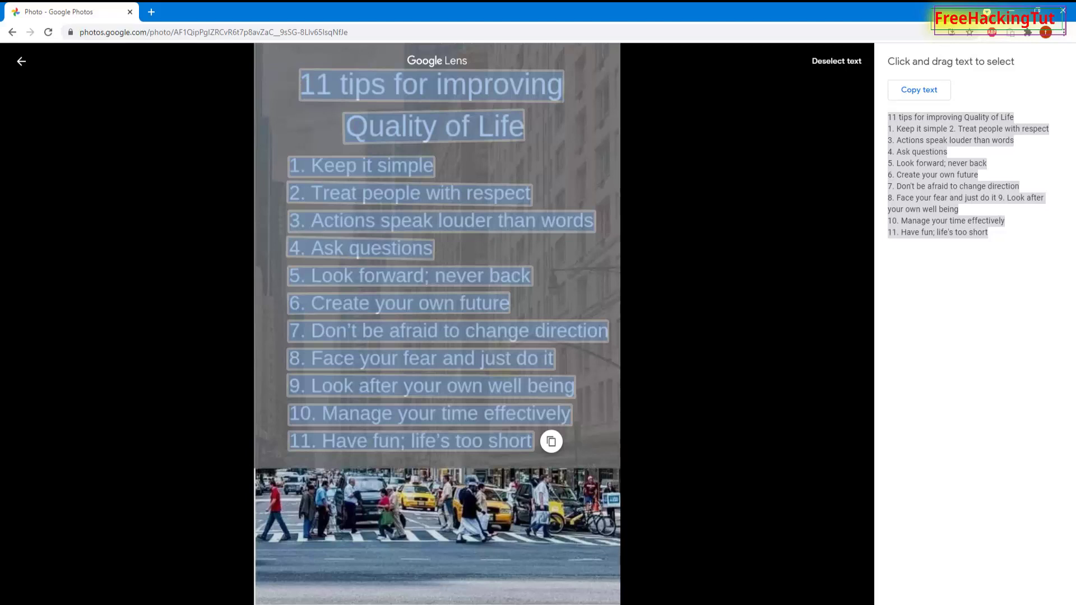
click(315, 85)
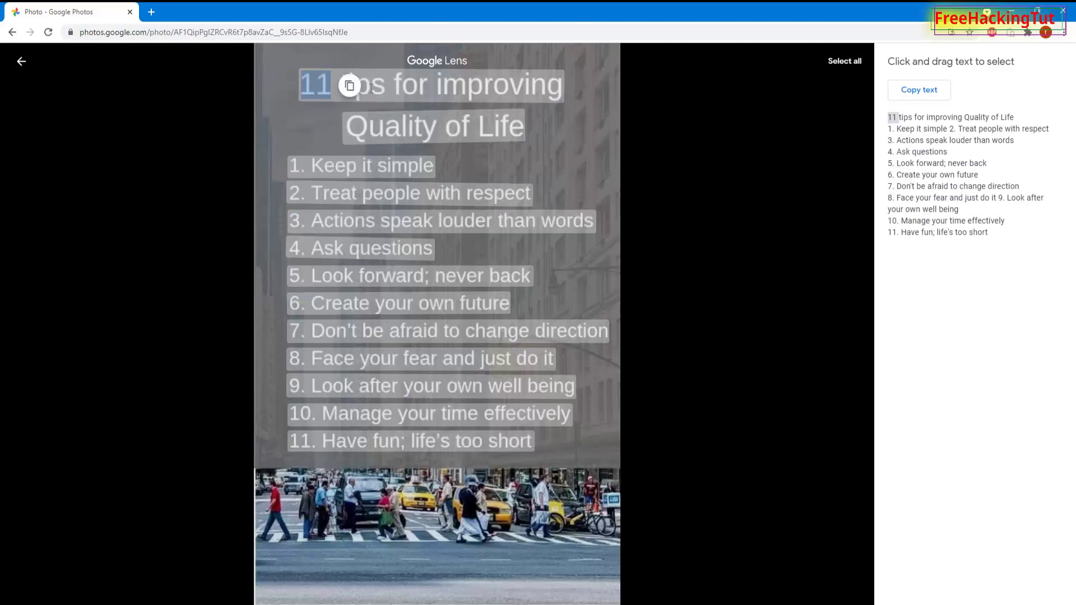
click(362, 85)
click(305, 86)
drag(335, 85, 562, 87)
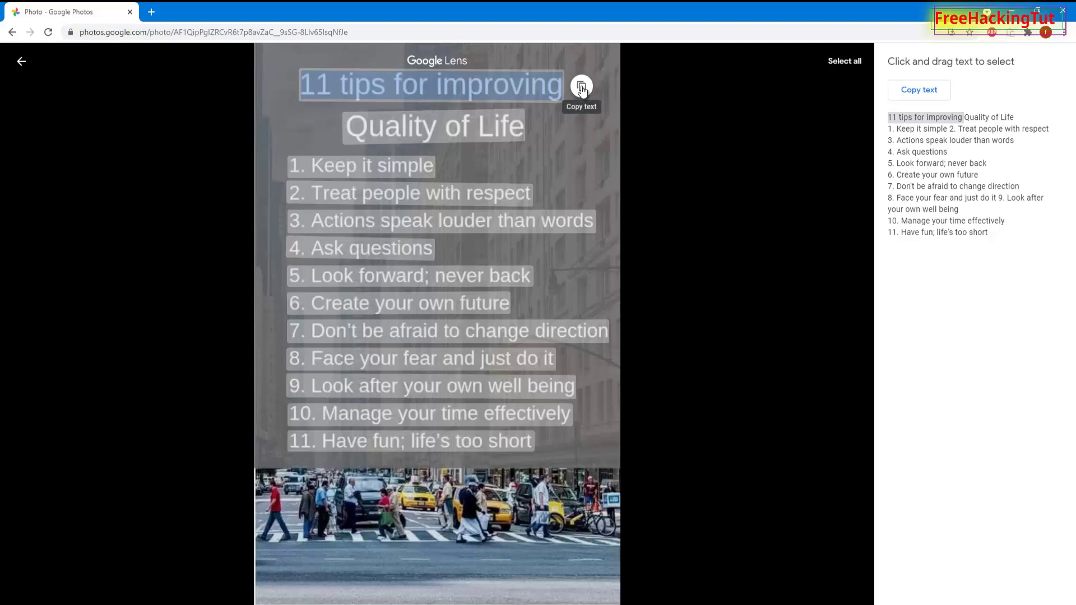
click(582, 89)
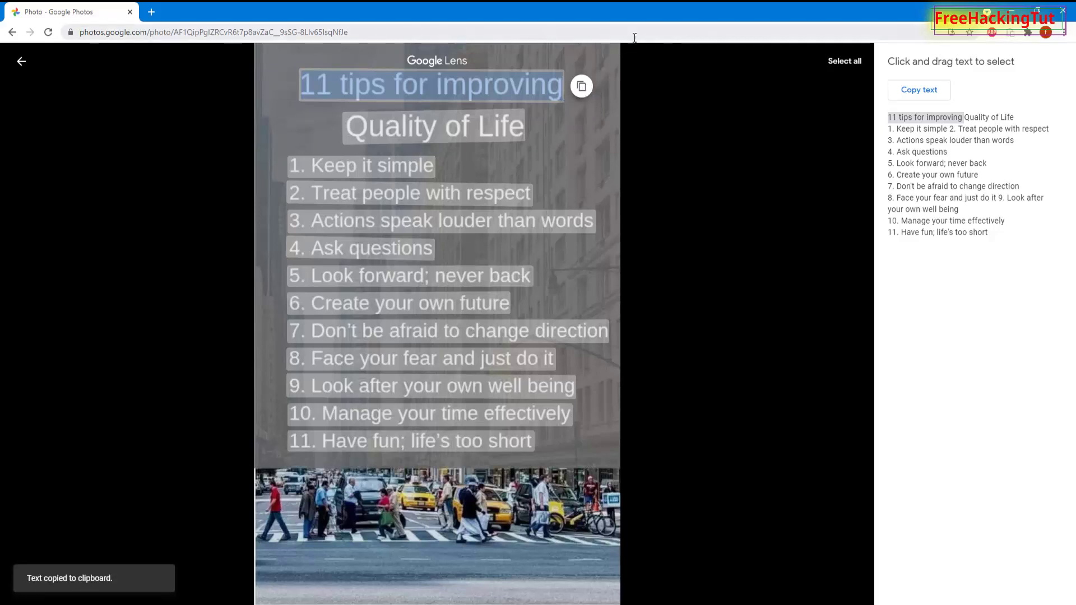
Launch Notepad from the Start menu search
key(super)
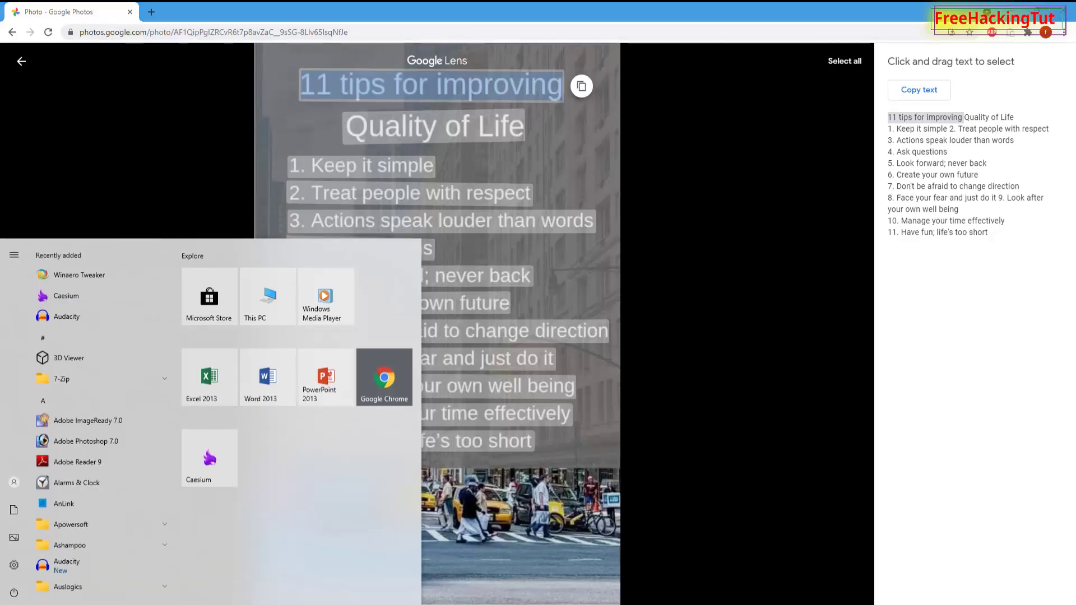
text(word)
key(BackSpace)
key(BackSpace)
key(BackSpace)
key(BackSpace)
text(text)
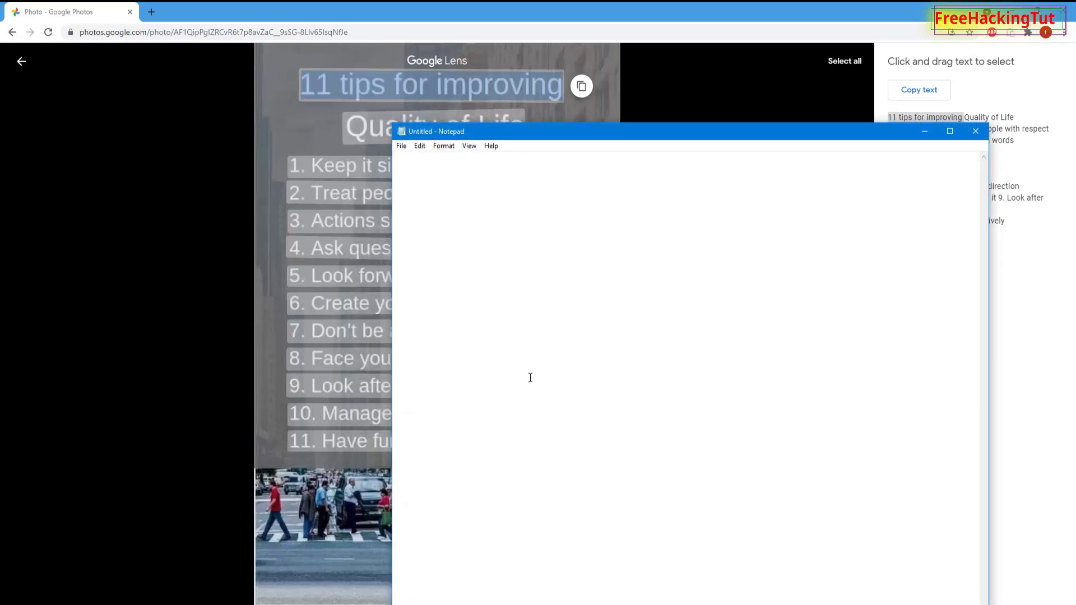
Paste '11 tips for improving' into the new Notepad document
right_click(416, 171)
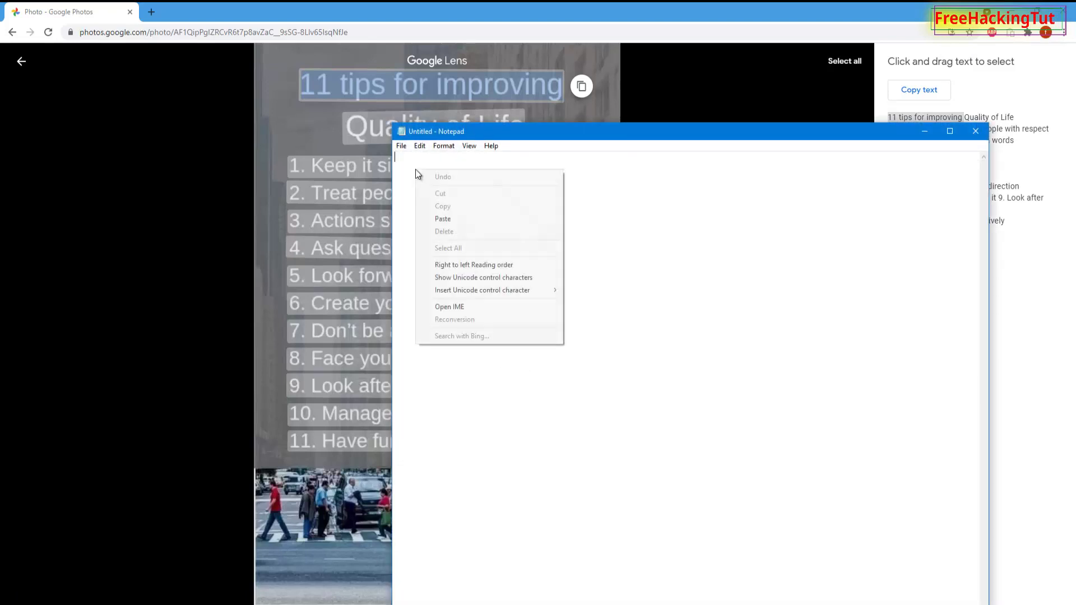
click(449, 220)
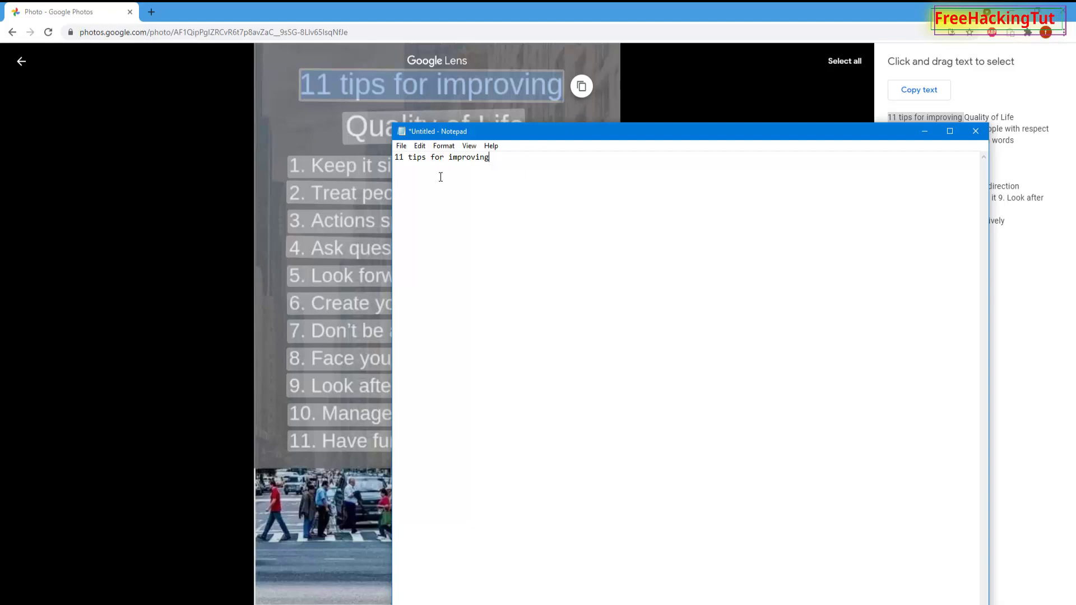
click(335, 129)
Copy the Lens text from 'Quality of Life' through tip 11
drag(353, 125, 516, 443)
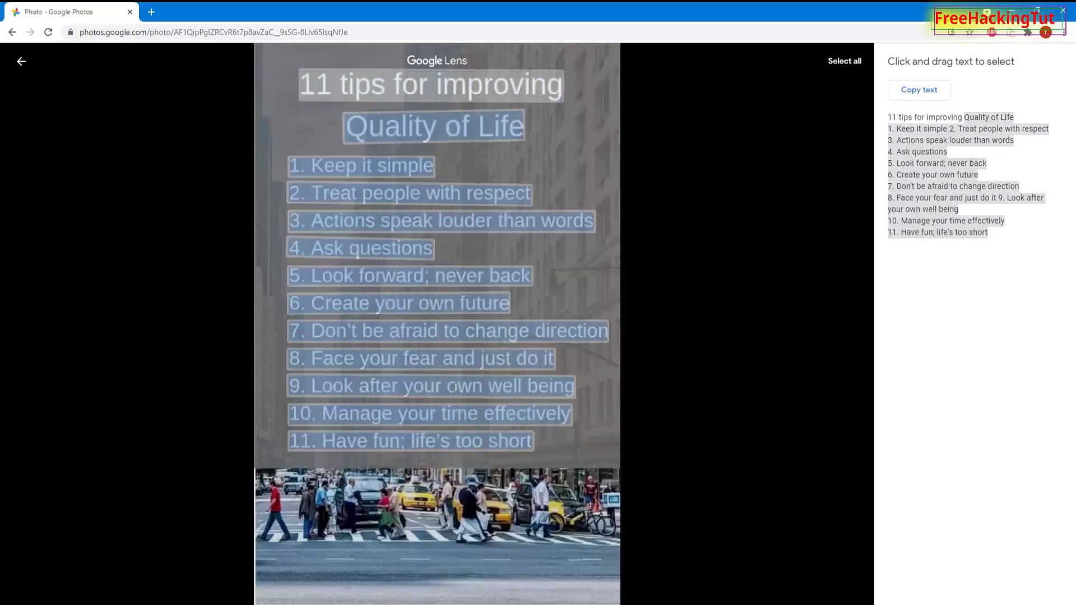
right_click(392, 199)
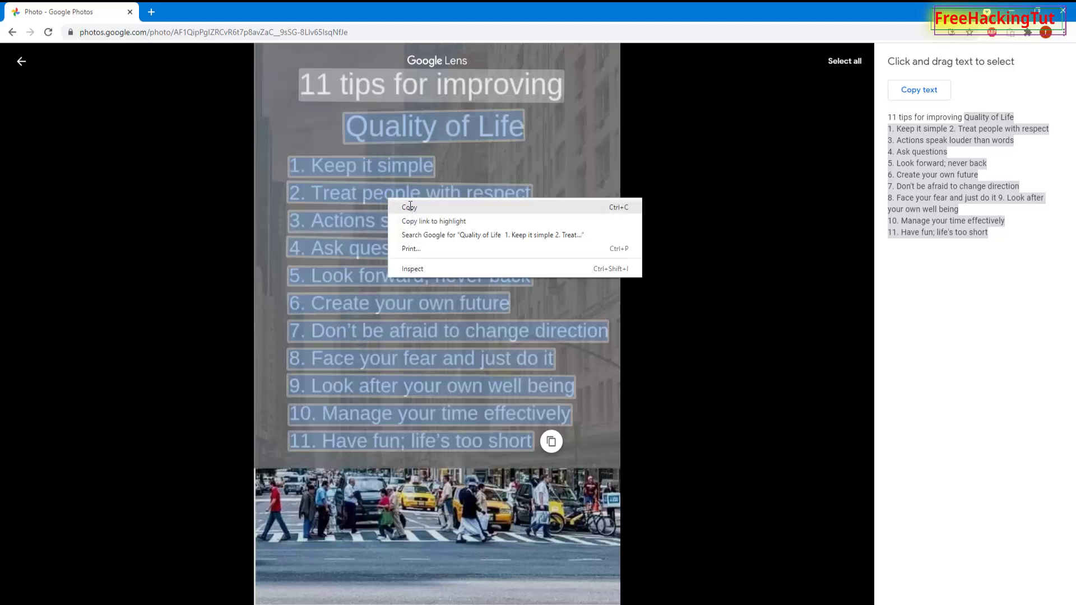
click(406, 207)
Paste the tips list into Notepad on a new line below the heading
key(alt+Tab)
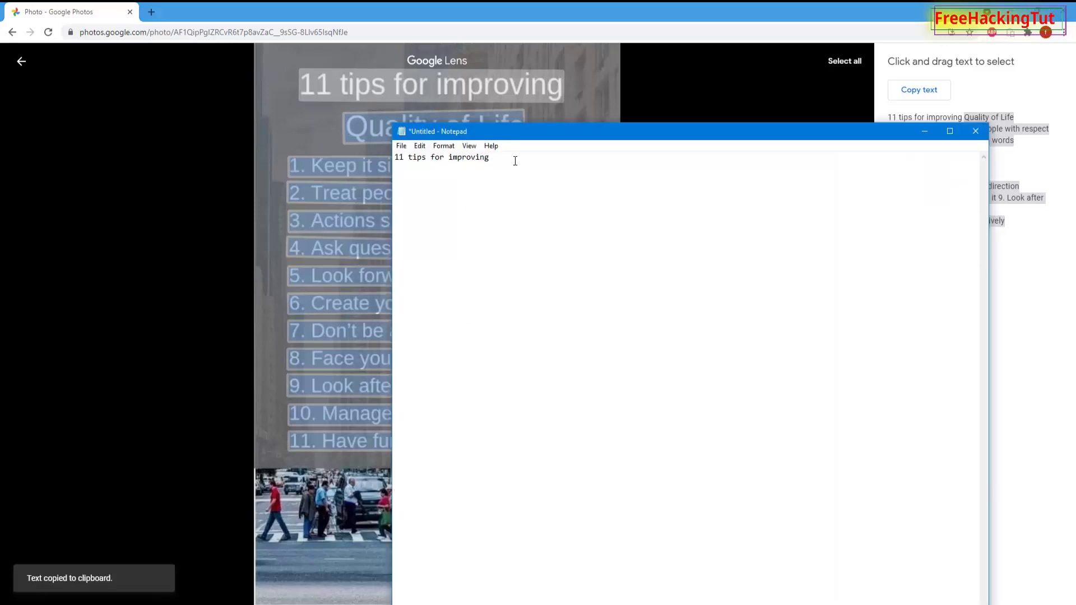
right_click(413, 191)
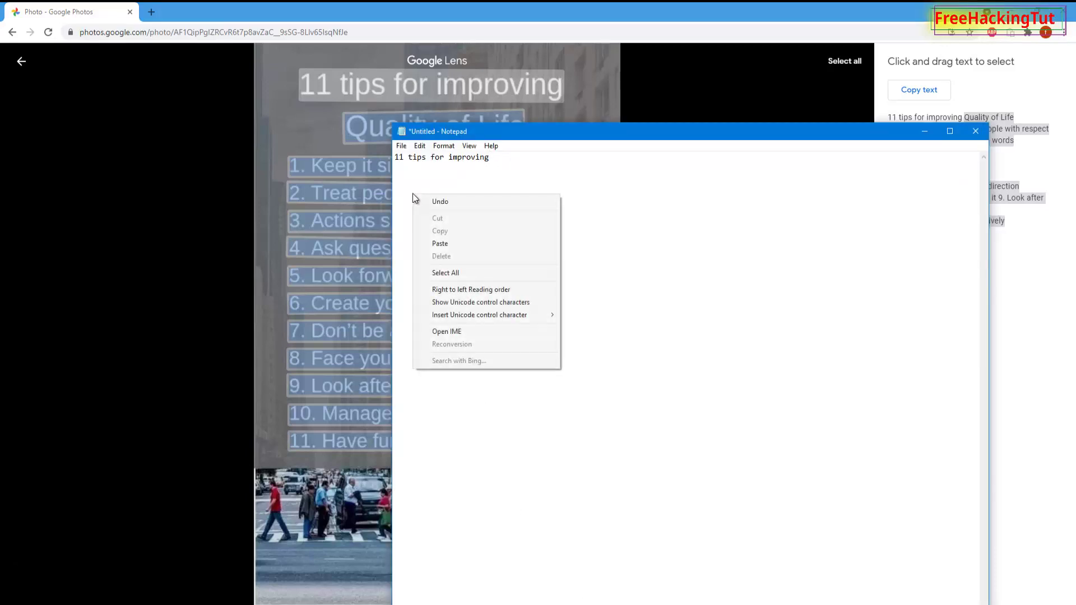
click(712, 231)
key(Return)
key(Return)
right_click(413, 201)
click(439, 250)
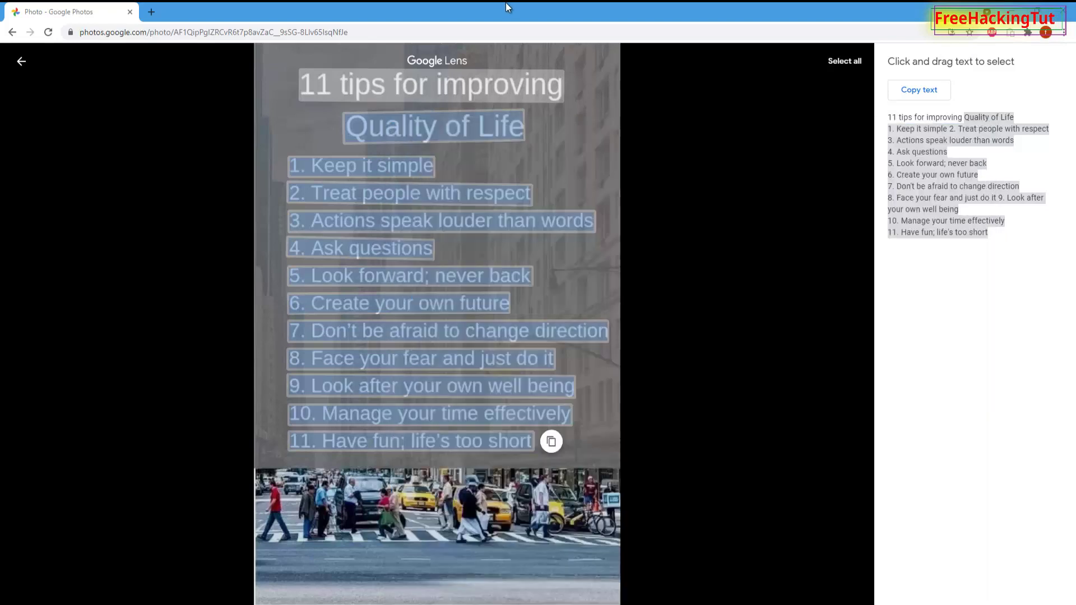
key(alt+Tab)
click(194, 382)
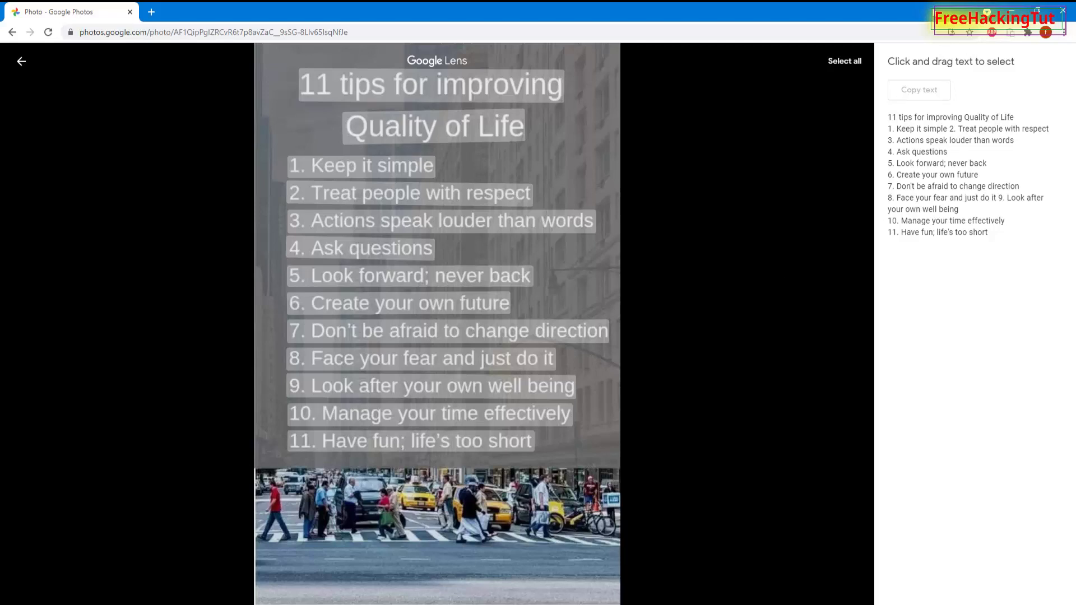
Go to the BIOS screen photo and extract its text with Lens
click(21, 61)
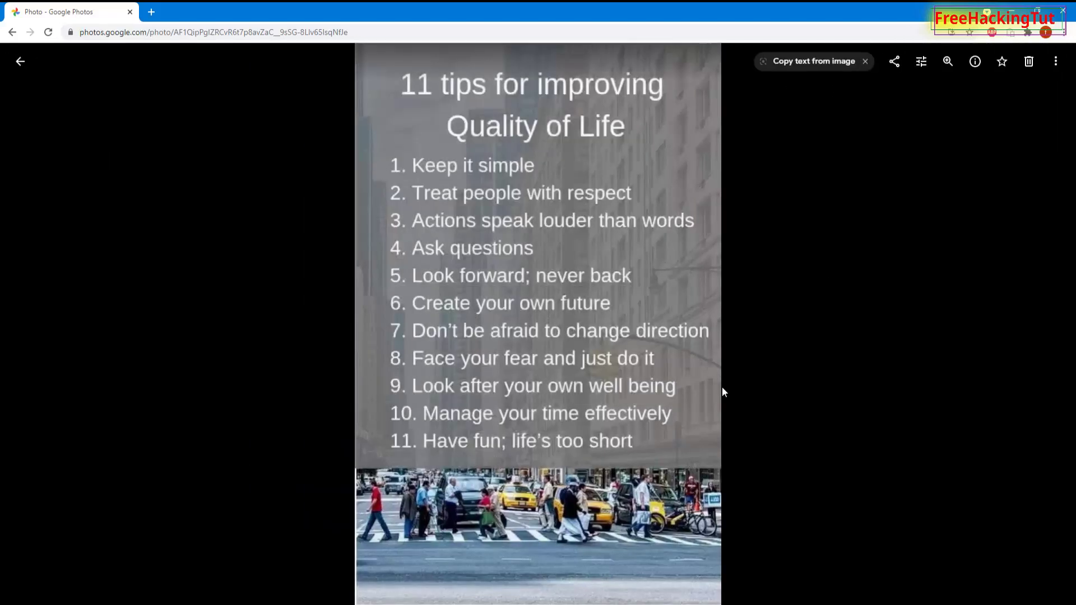
click(1043, 324)
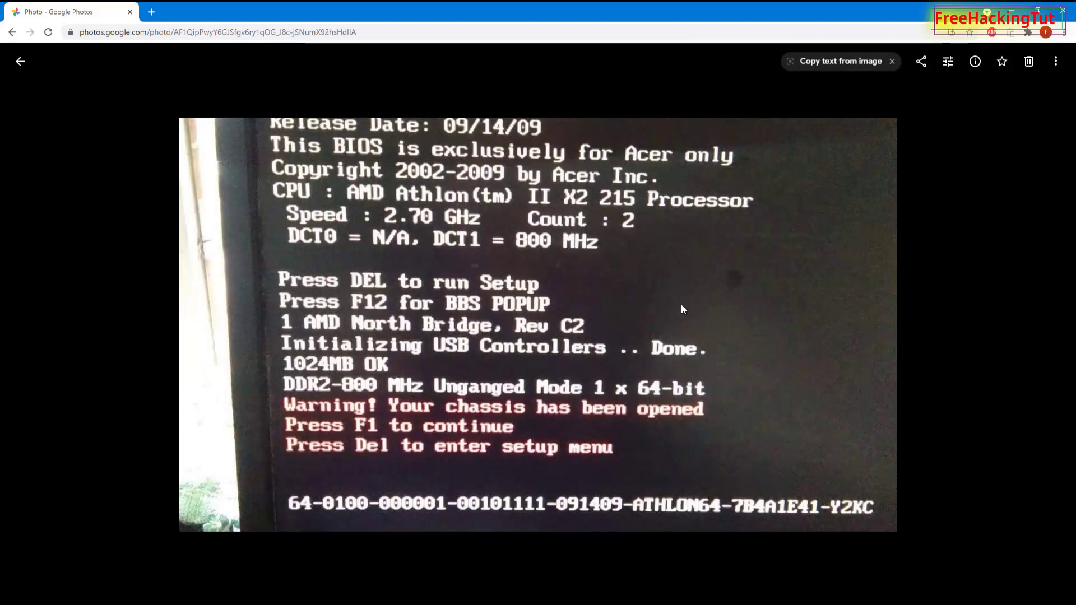
click(836, 62)
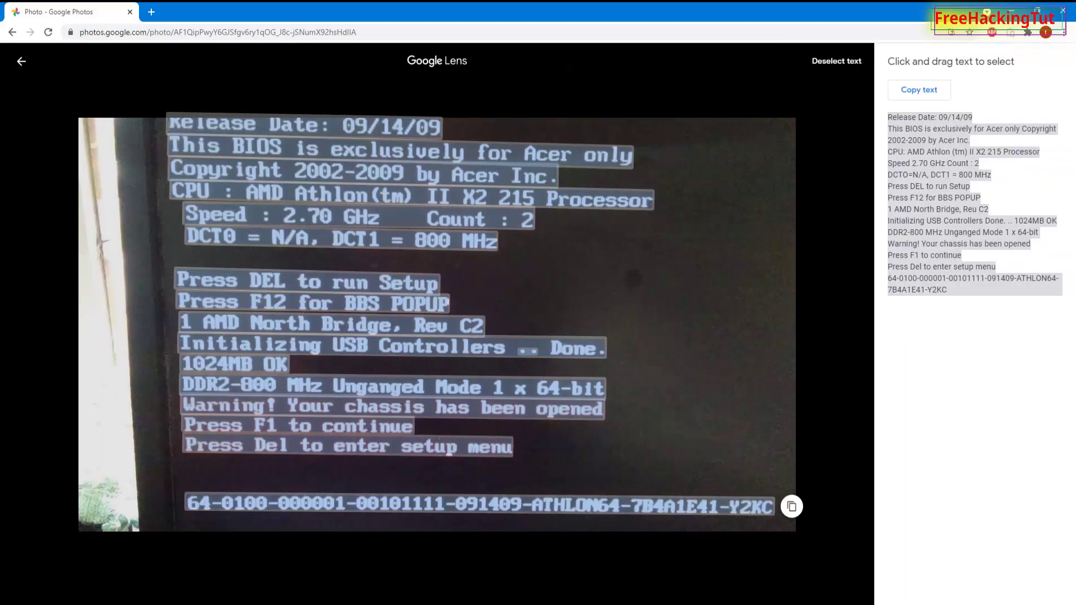
Copy the BIOS text from Release Date onward and move to the next photo
click(171, 122)
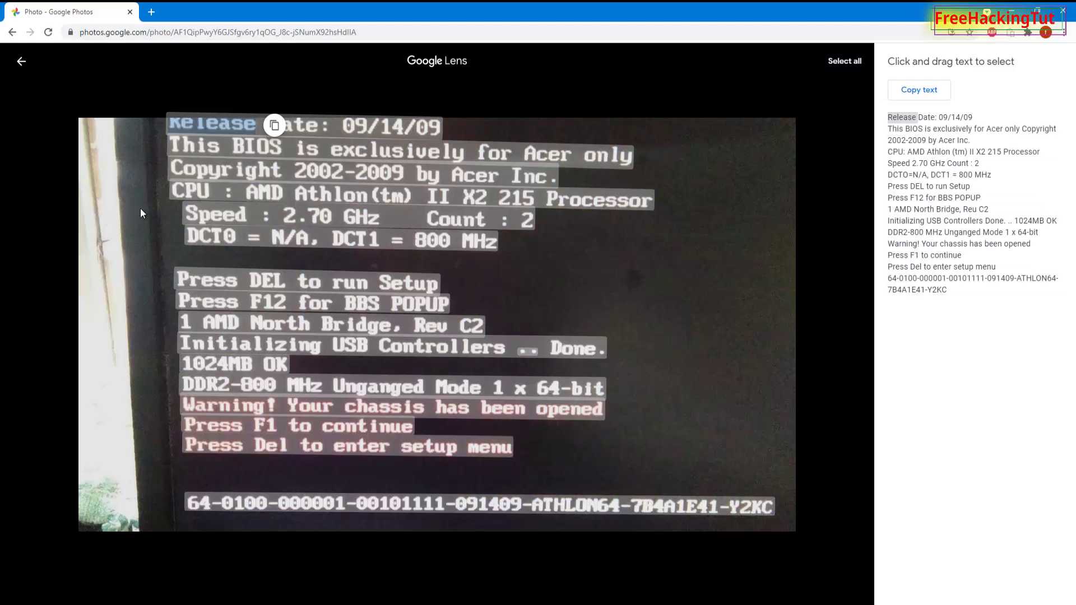
drag(187, 152, 515, 450)
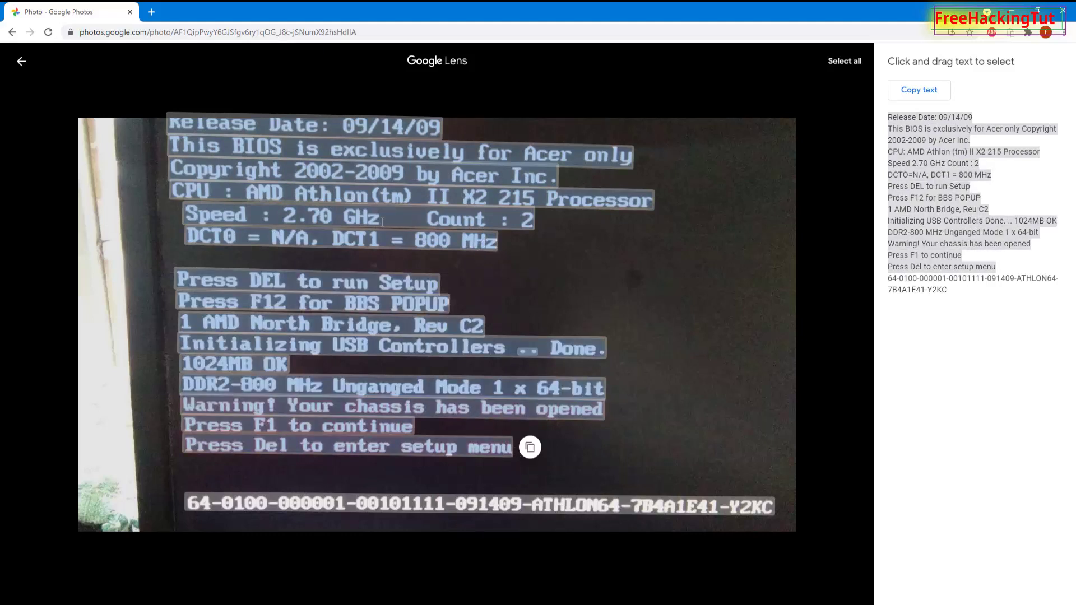
click(529, 447)
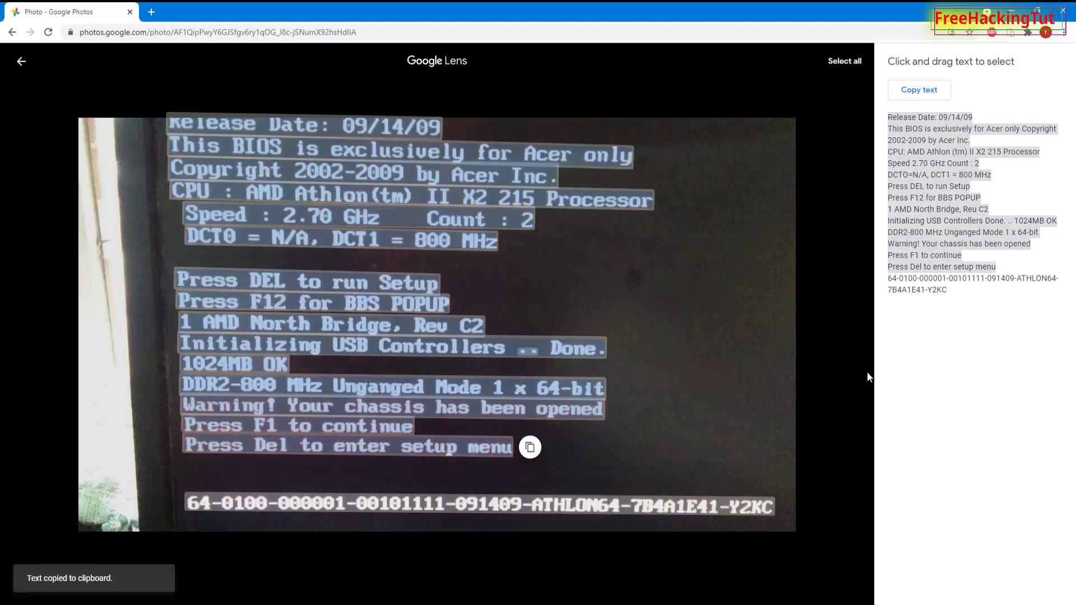
click(22, 62)
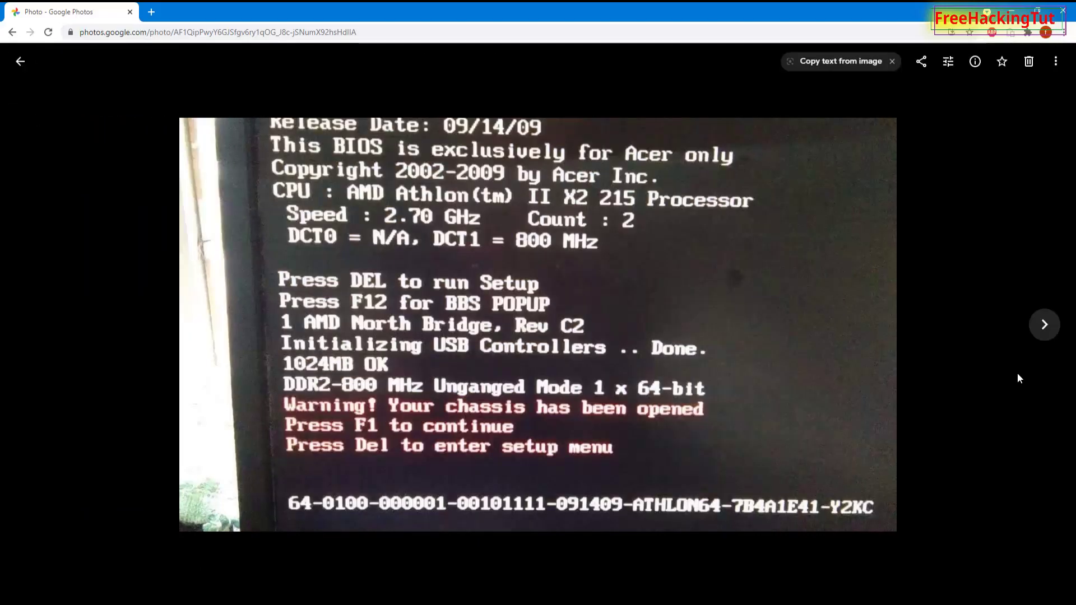
click(1045, 324)
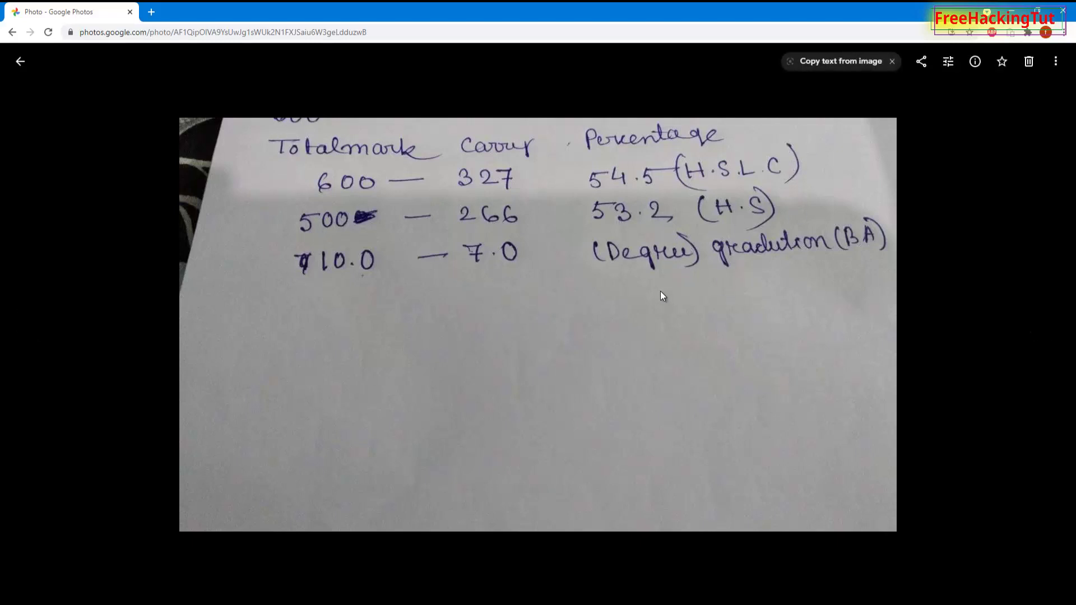
Copy the handwritten marks photo's Lens text (Totalmark table) and switch to Notepad
click(829, 63)
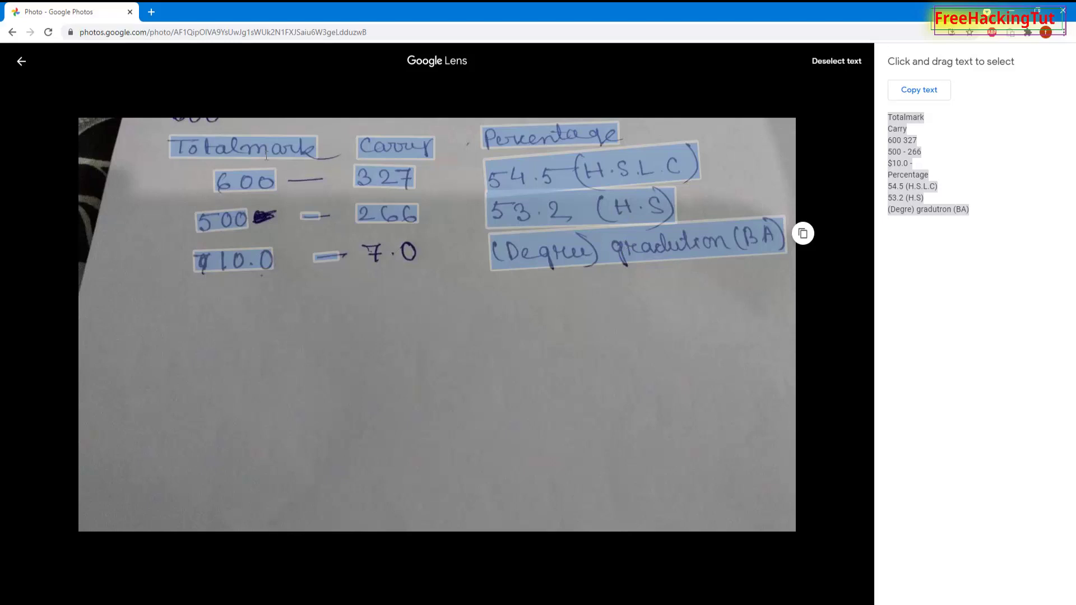
drag(174, 146, 661, 271)
click(916, 95)
click(924, 95)
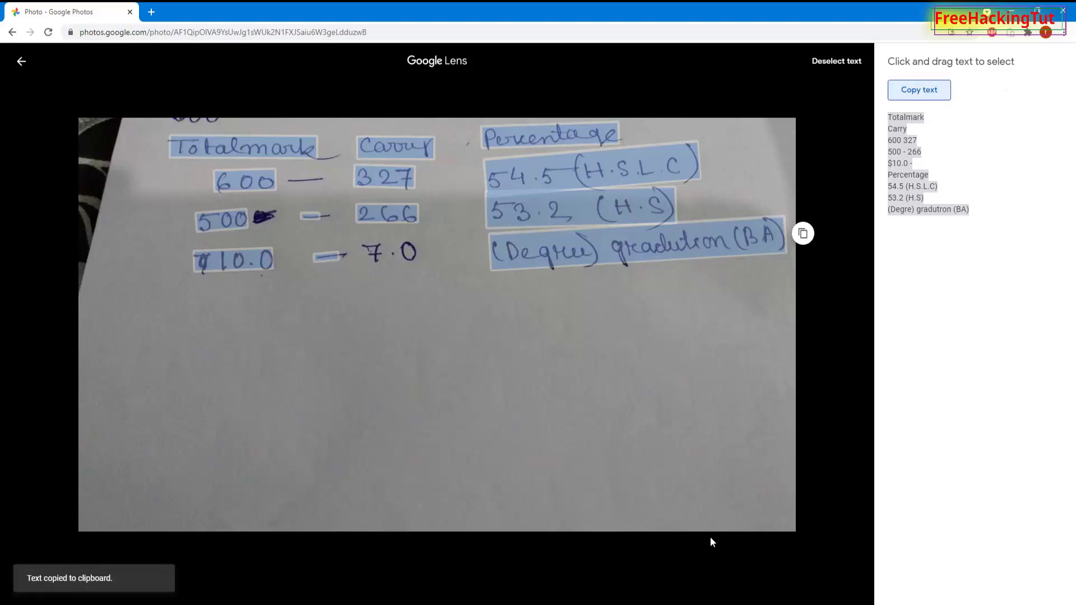
key(alt+Tab)
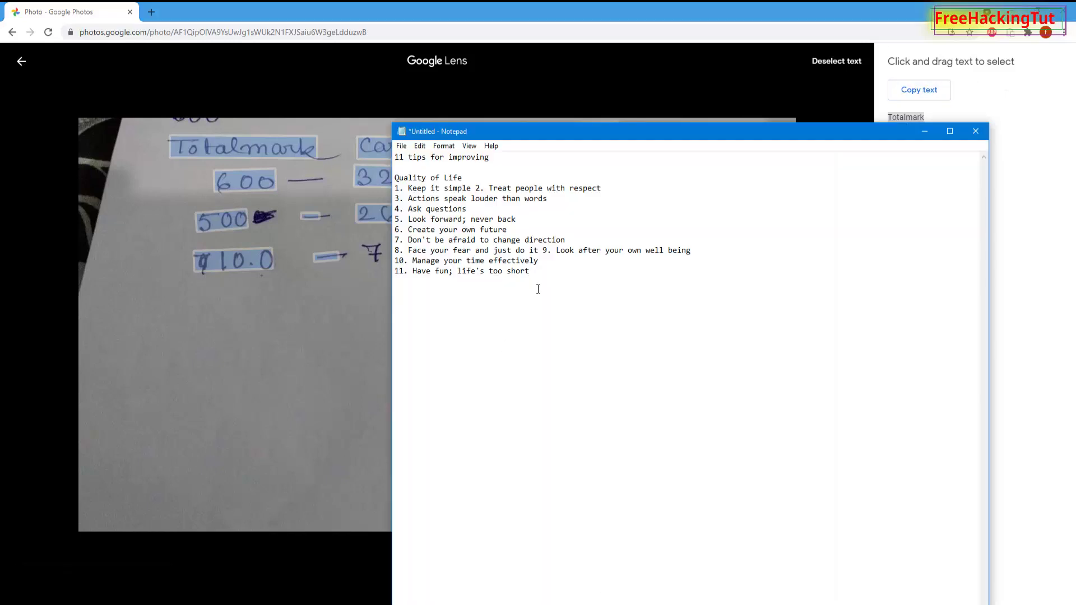
Paste the handwritten marks text below the tips list, then close Lens in Chrome
right_click(422, 323)
click(463, 369)
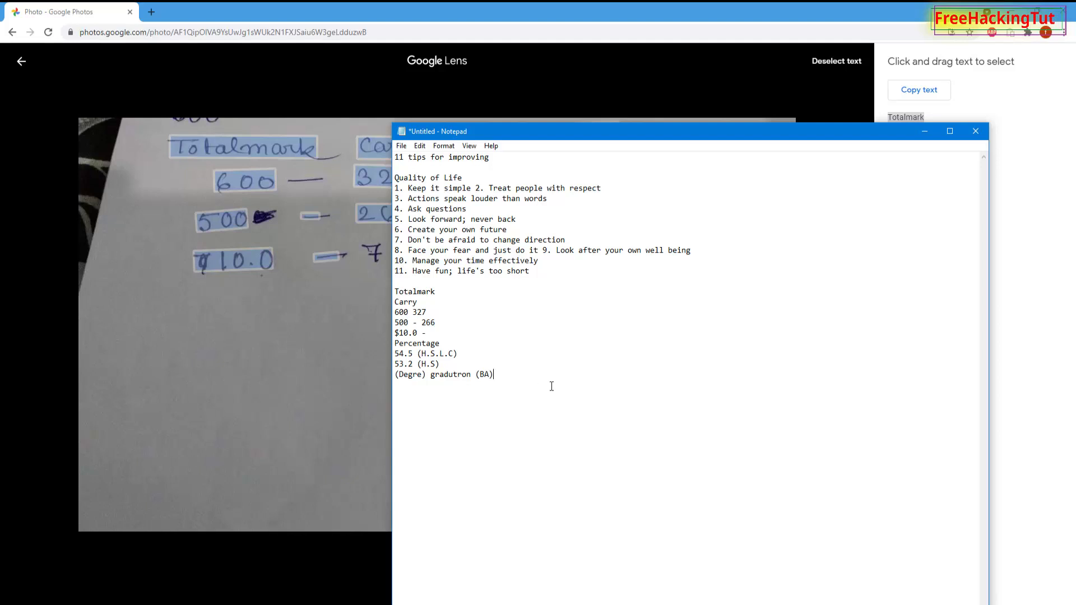
click(623, 1)
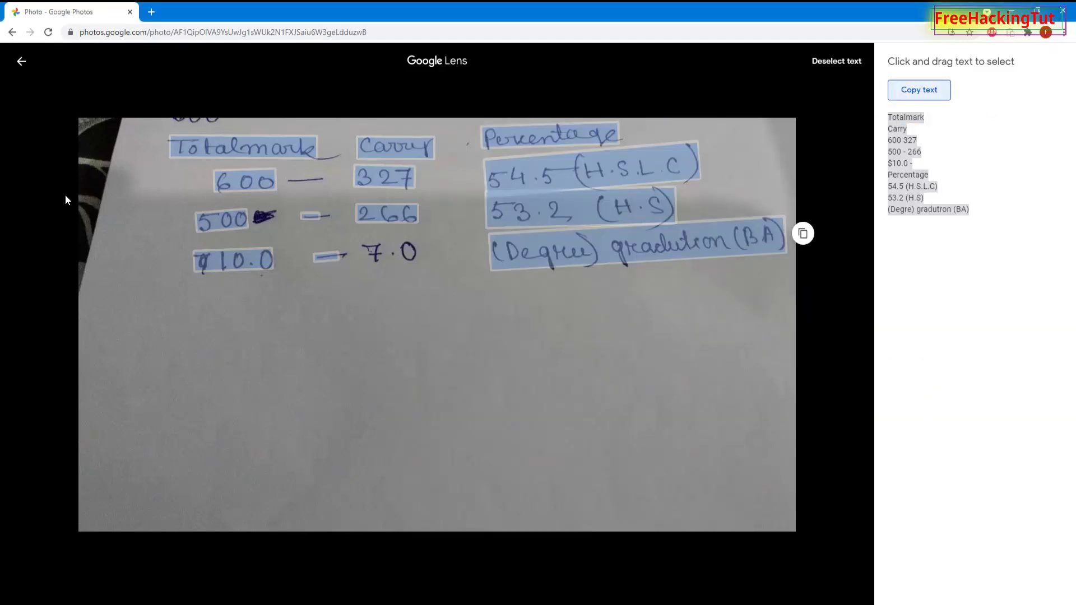
click(21, 61)
Extract the phone document photo's text with Lens, then advance to the Thank you photo
click(1057, 332)
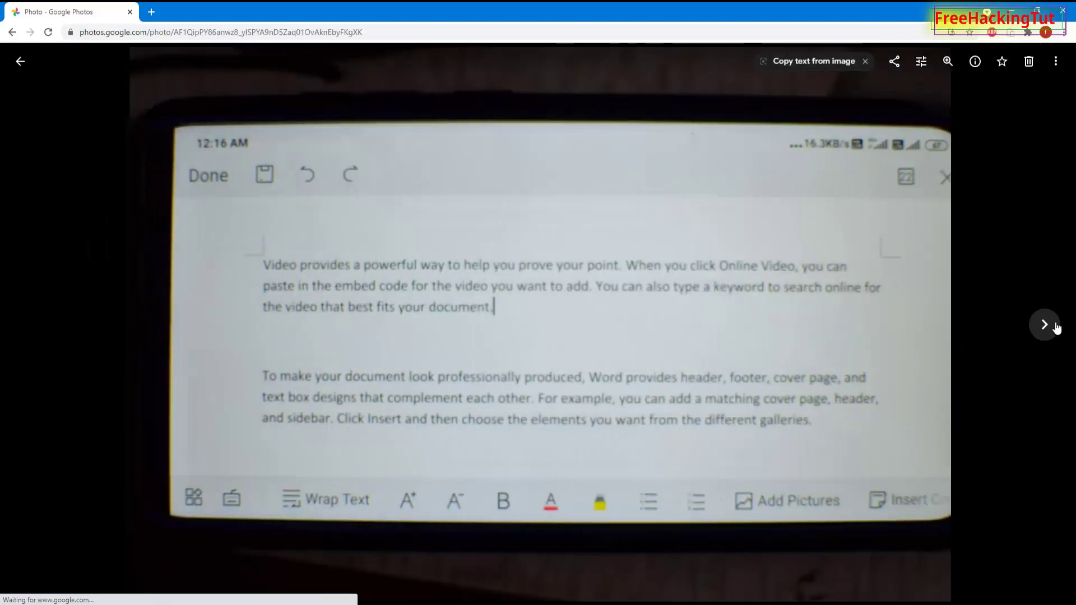
click(827, 65)
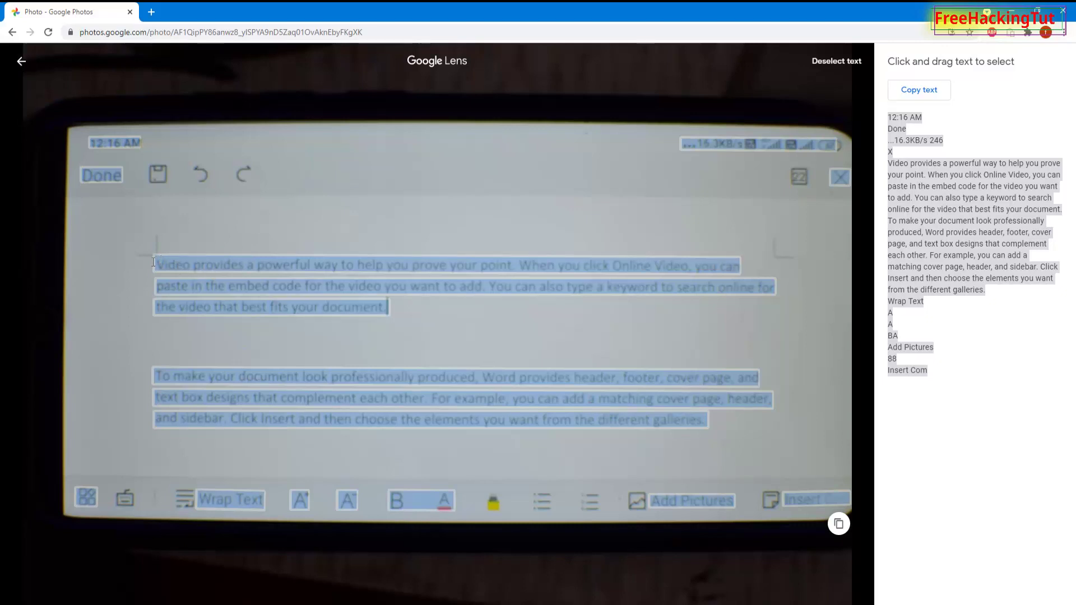
click(175, 269)
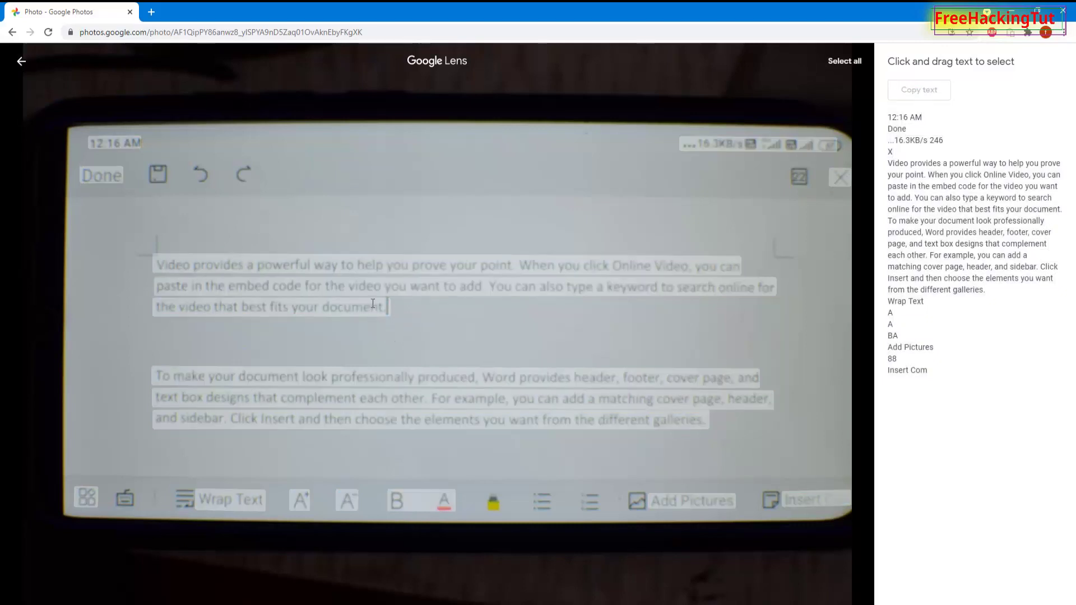
drag(372, 303, 377, 304)
click(21, 61)
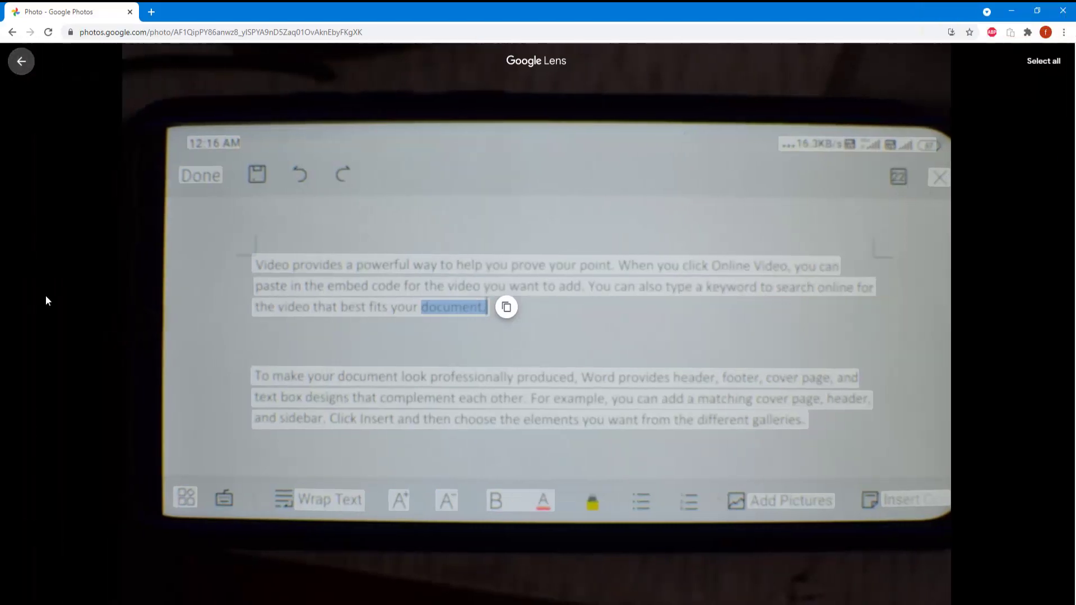
click(1043, 324)
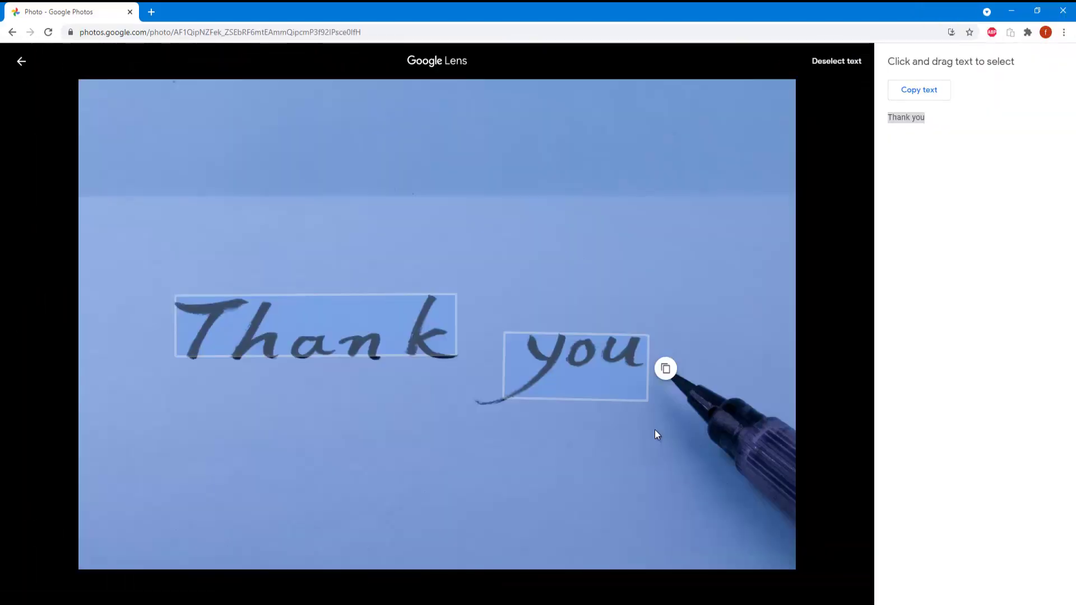